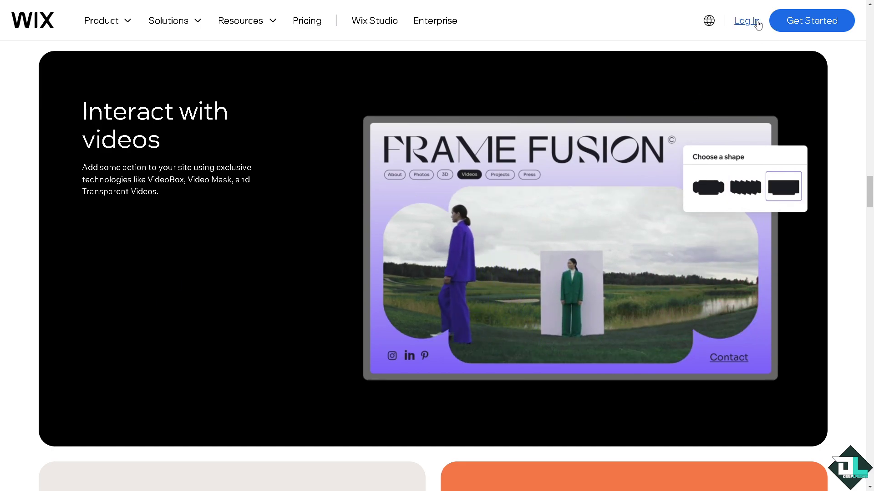
# Go to the Wix Log In page from the homepage's top navigation
pyautogui.click(741, 26)
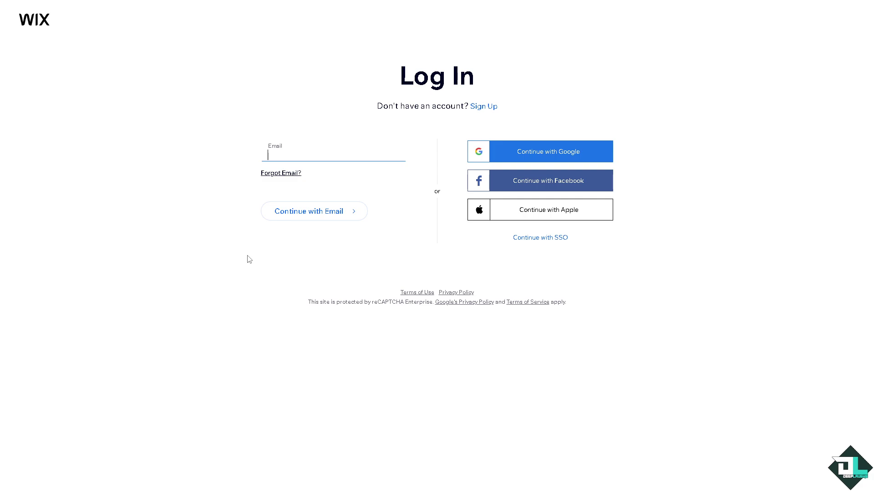
# Sign in, then switch from the site editor to the site's dashboard via the WIX menu
pyautogui.click(486, 107)
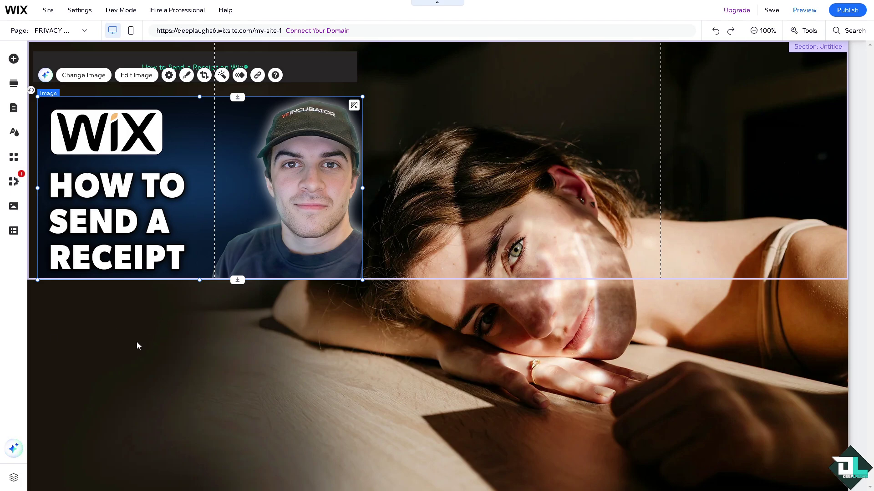
pyautogui.moveTo(17, 16)
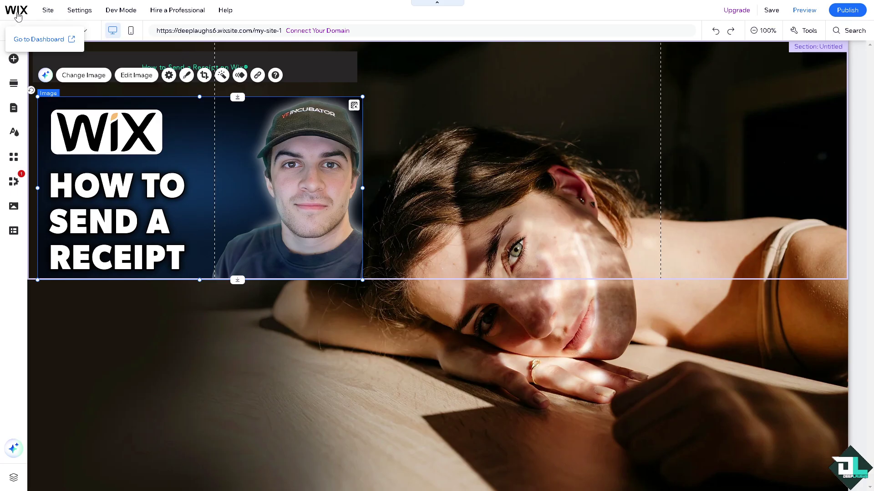
pyautogui.click(28, 41)
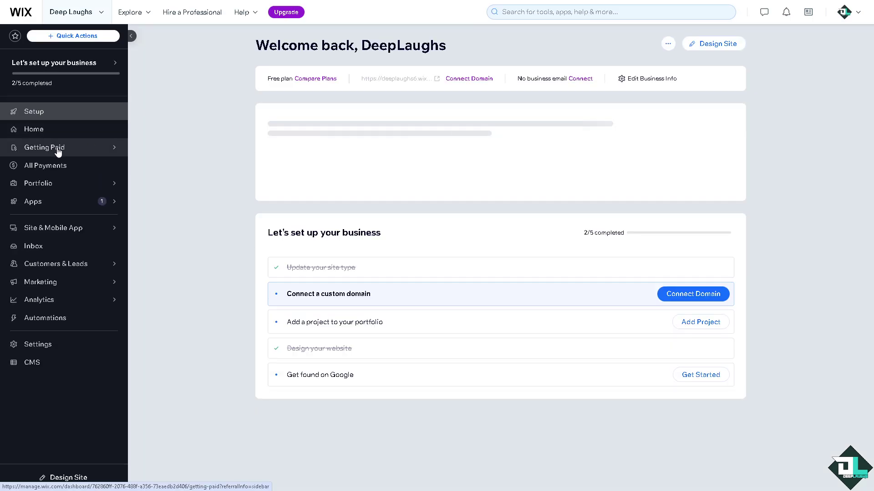
pyautogui.moveTo(58, 152)
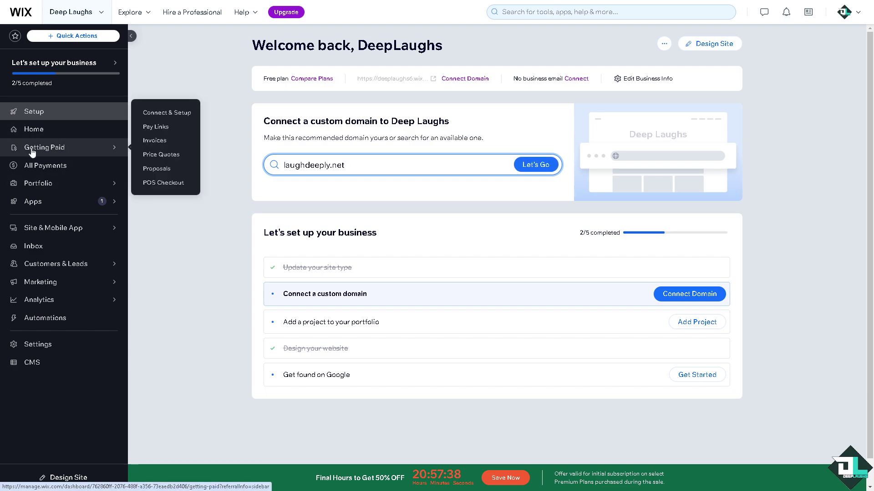
# Open Invoices under Getting Paid and go to Items & Services via More Actions
pyautogui.click(160, 144)
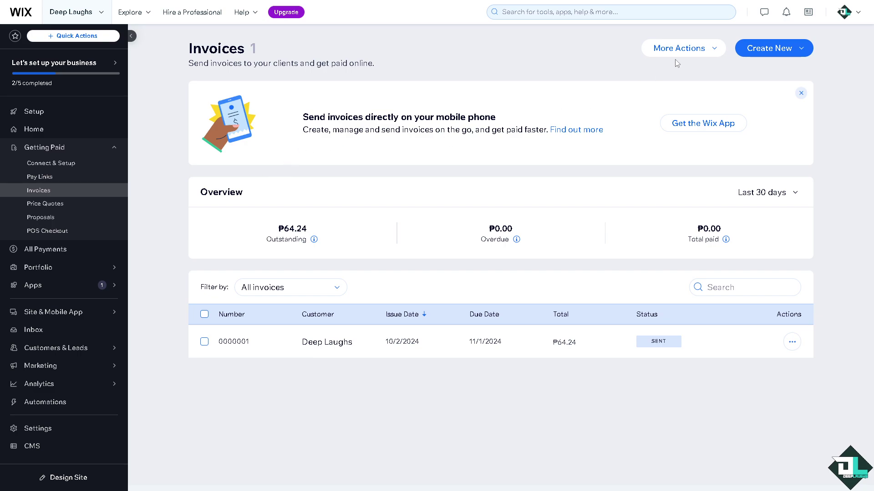
pyautogui.click(714, 50)
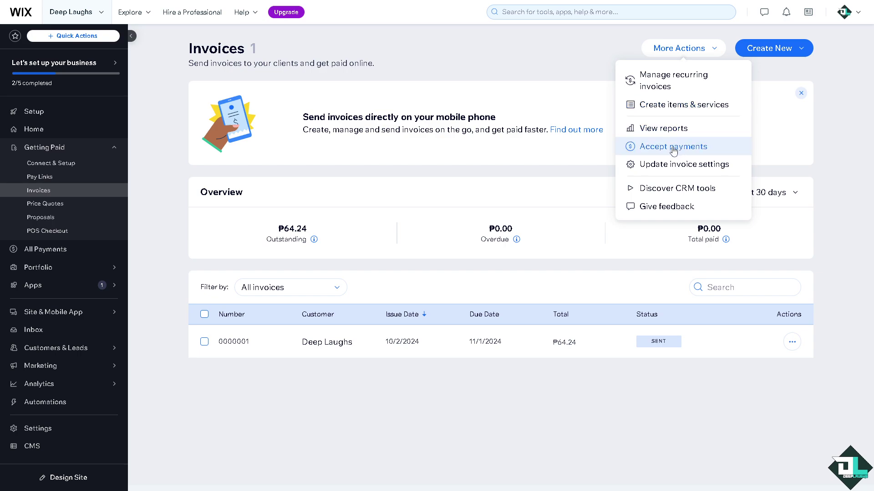
pyautogui.click(681, 117)
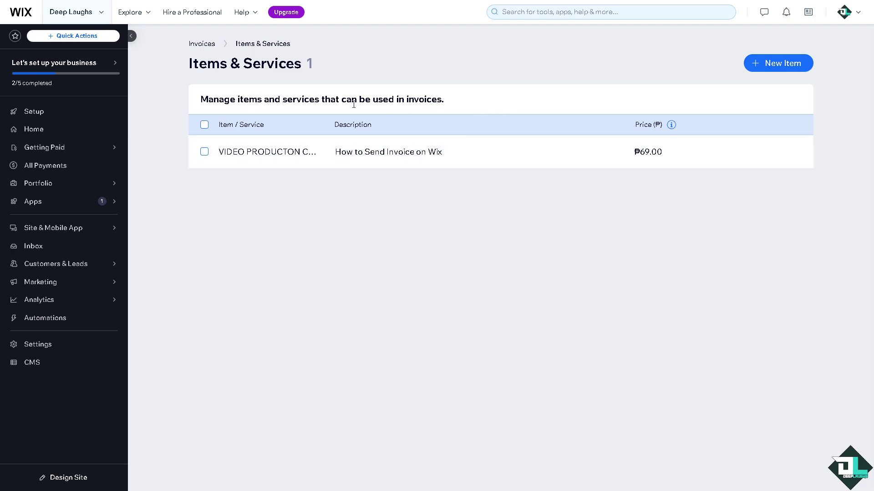
# Save a new item 'Payment', description 'How to Send a Receipt on Wix', price ₱69
pyautogui.click(759, 65)
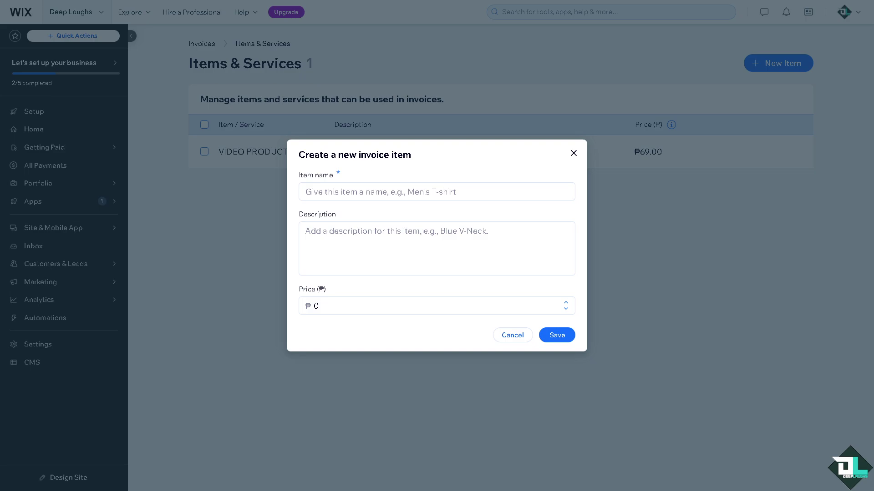
pyautogui.click(433, 235)
pyautogui.write('How to Send a Receipt on Wix')
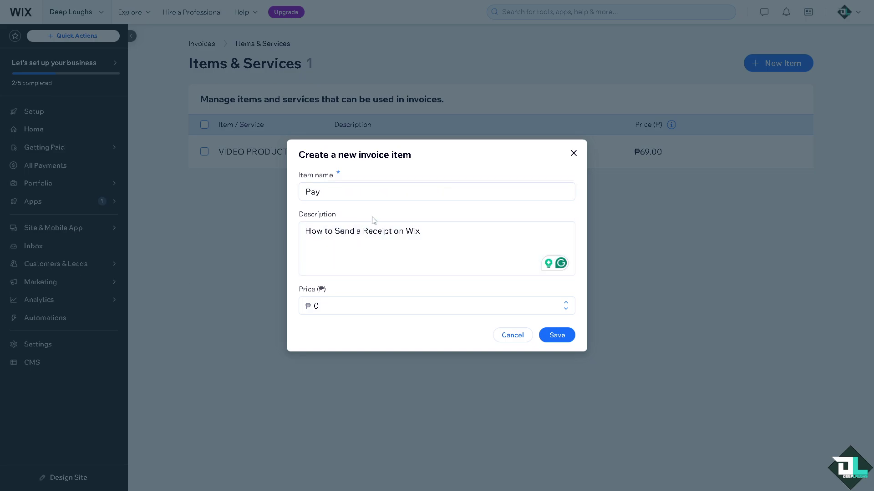
pyautogui.click(376, 192)
pyautogui.hotkey('ctrl', 'a')
pyautogui.write('ment')
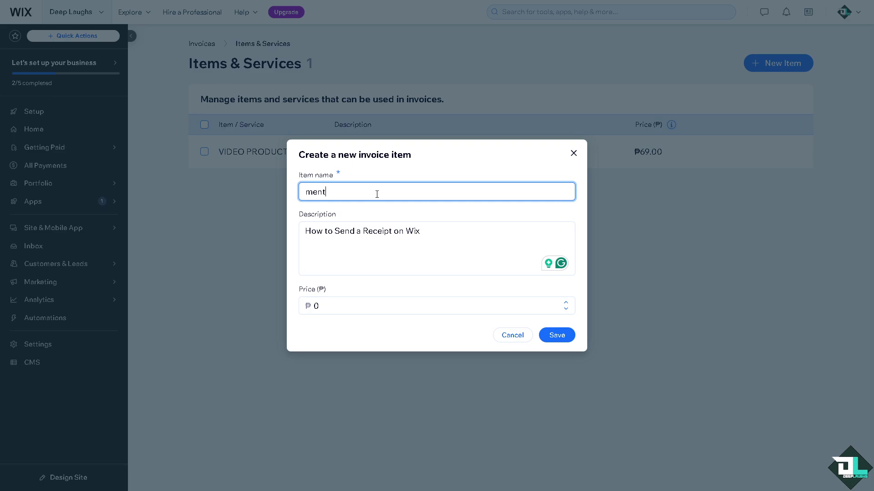
pyautogui.hotkey('ctrl', 'a')
pyautogui.write('Pa')
pyautogui.click(483, 307)
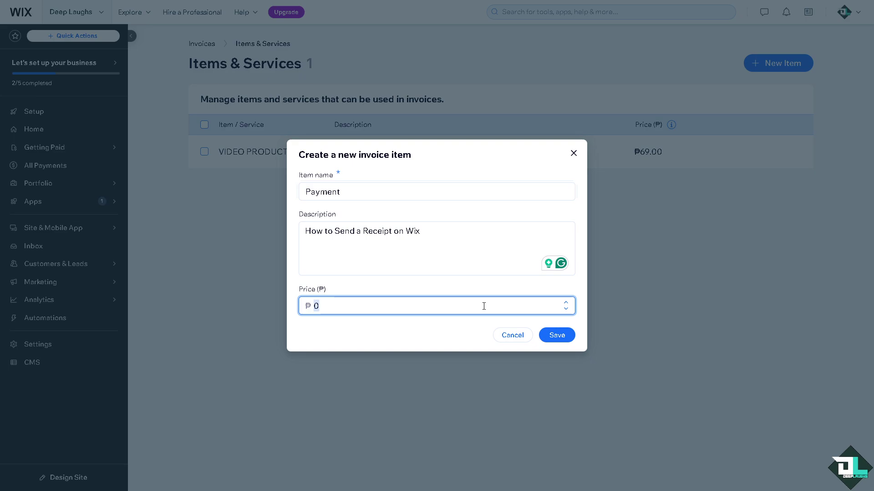
pyautogui.write('69')
pyautogui.click(566, 339)
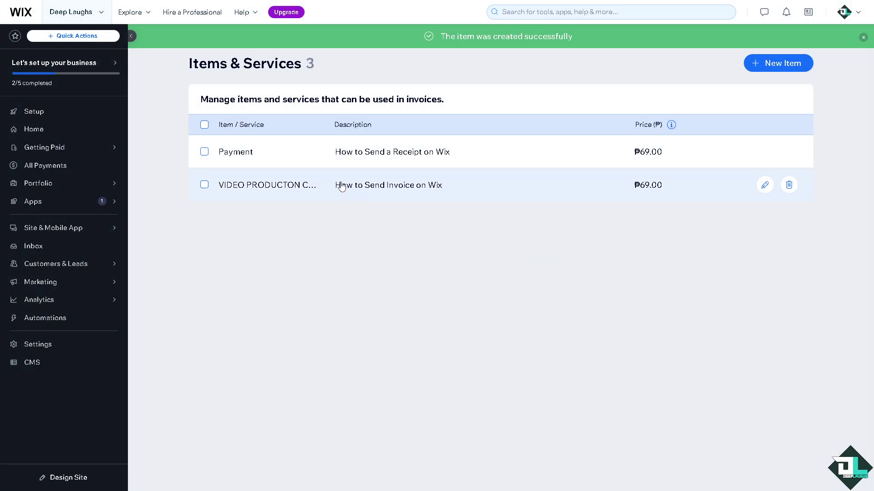
# Select the Payment item, close the item dialogs unchanged, and return to the Invoices page
pyautogui.click(204, 152)
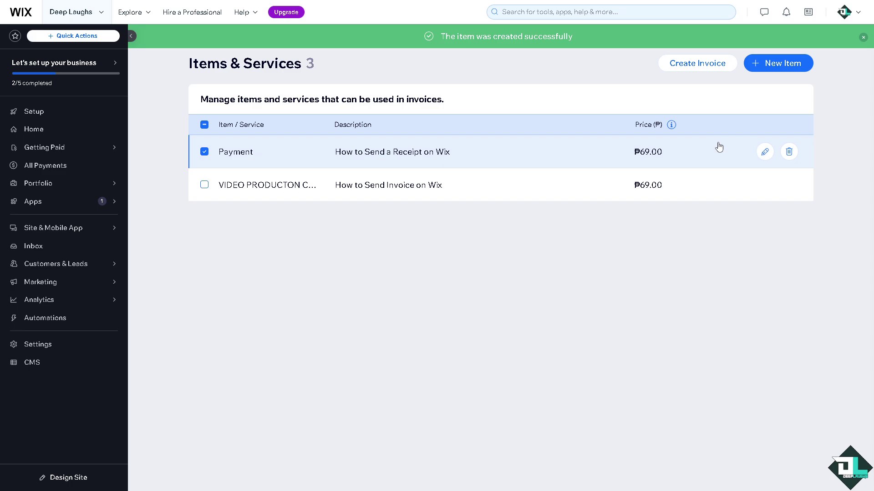
pyautogui.click(765, 153)
pyautogui.click(572, 153)
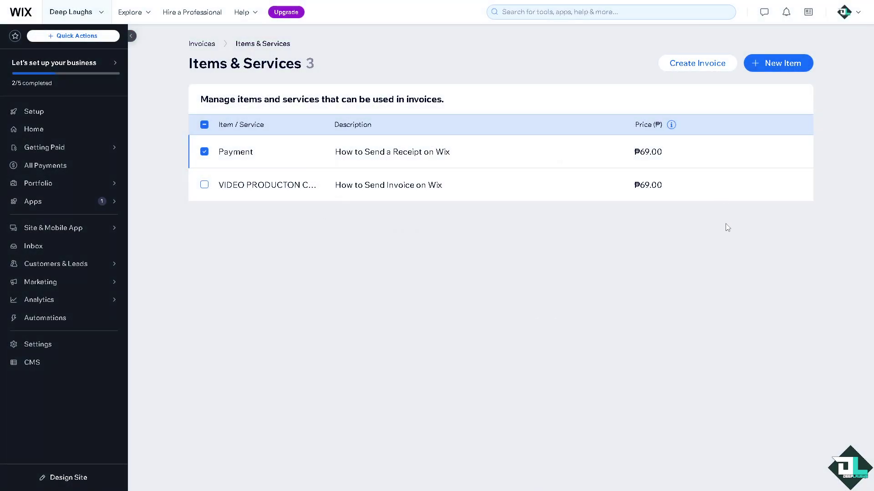
pyautogui.click(776, 64)
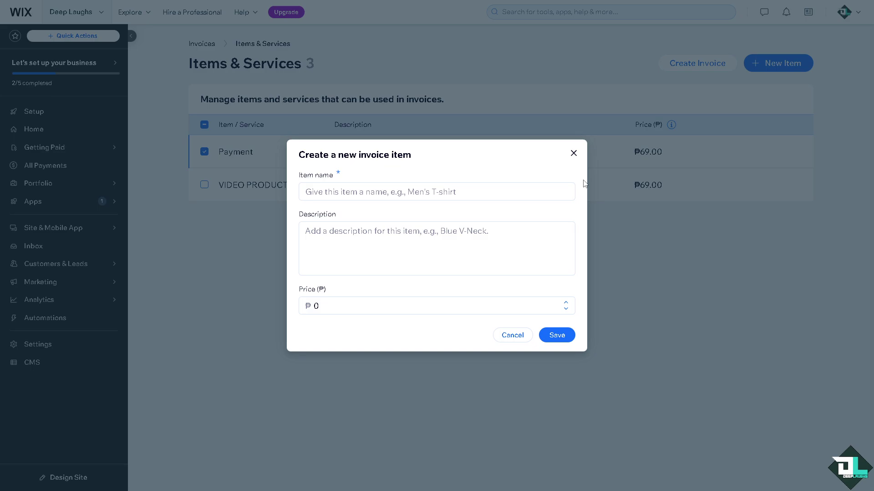
pyautogui.click(574, 155)
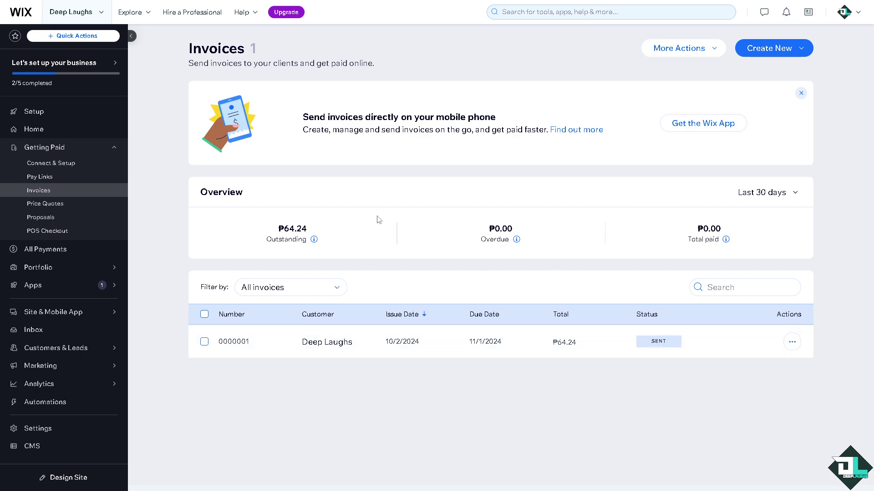
# Start a new one-time invoice and select the saved customer contact
pyautogui.click(795, 50)
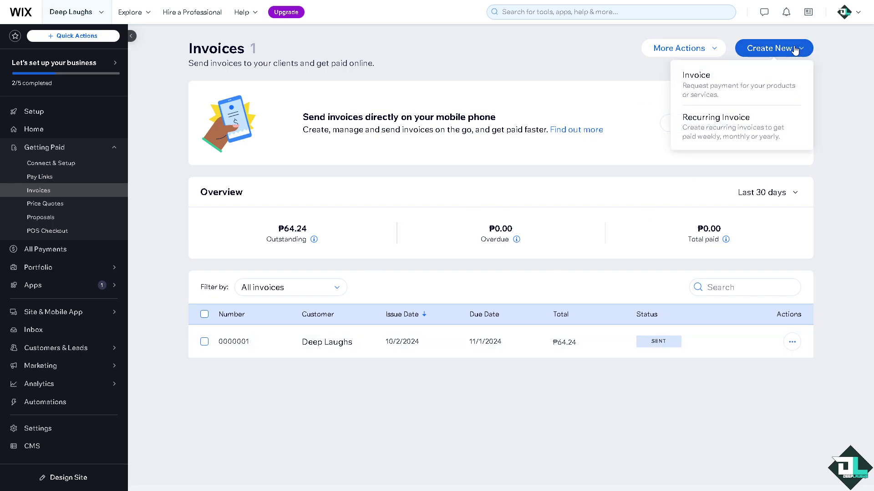
pyautogui.click(724, 88)
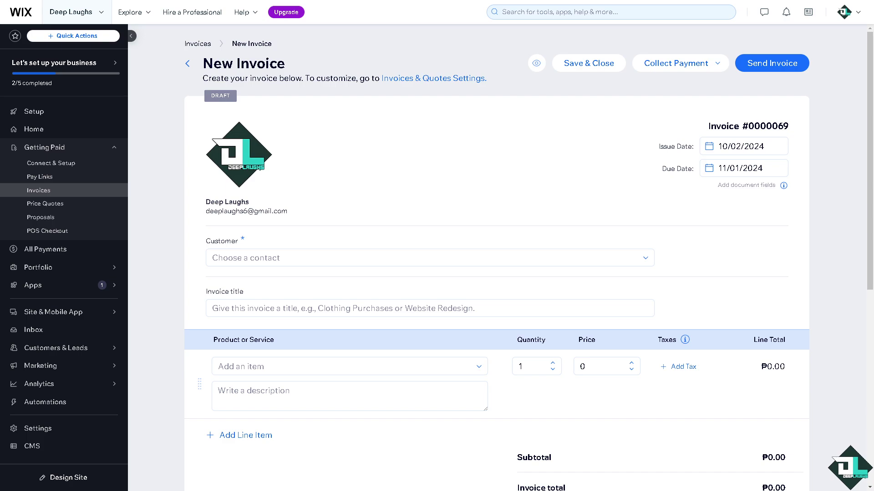
pyautogui.click(300, 257)
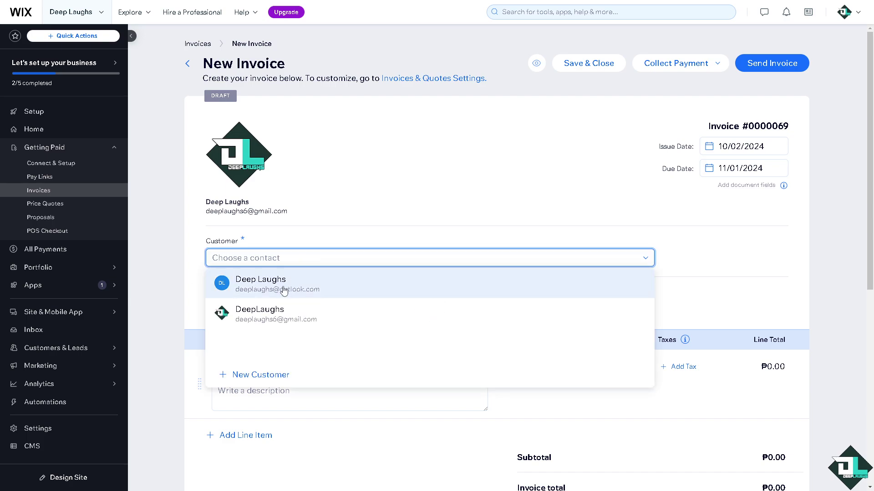
pyautogui.click(283, 291)
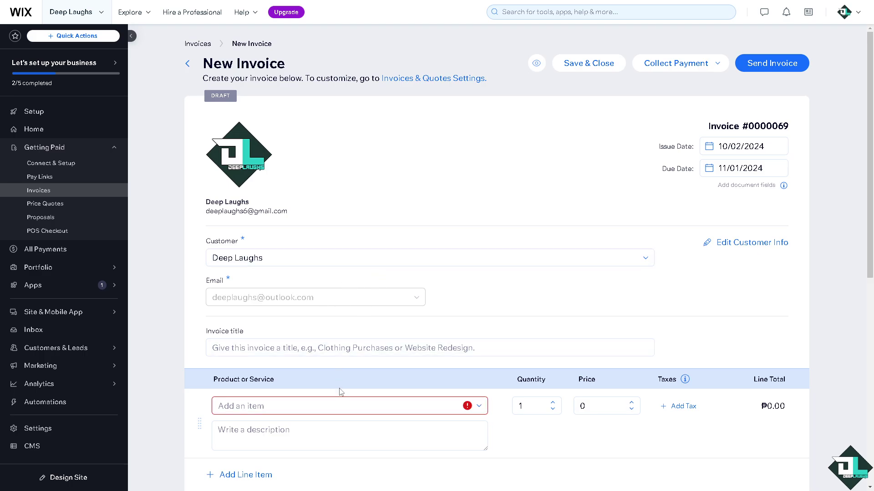
# Add the saved Payment item (₱69.00) as the invoice's line item
pyautogui.scroll(-2, 342, 391)
pyautogui.click(476, 317)
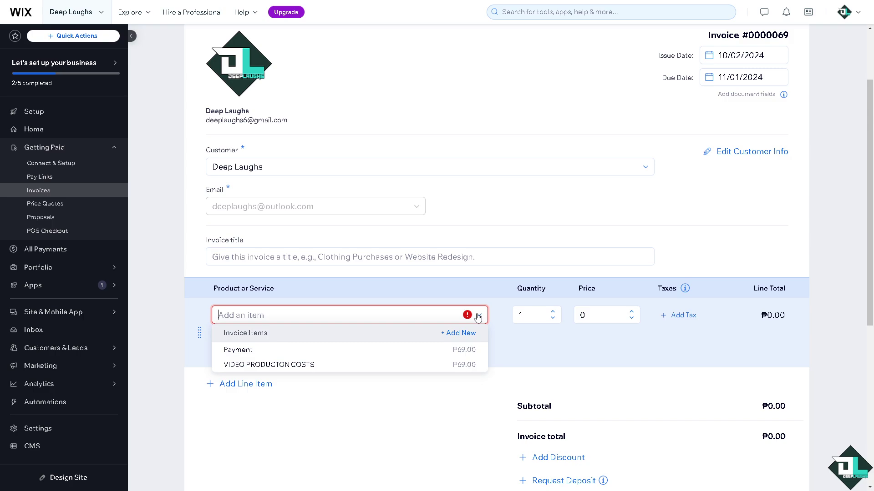
pyautogui.click(306, 355)
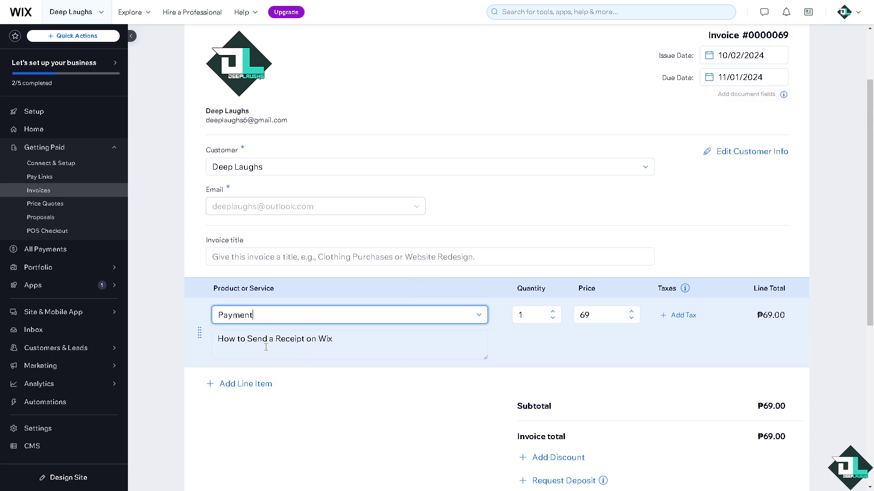
pyautogui.scroll(2, 646, 308)
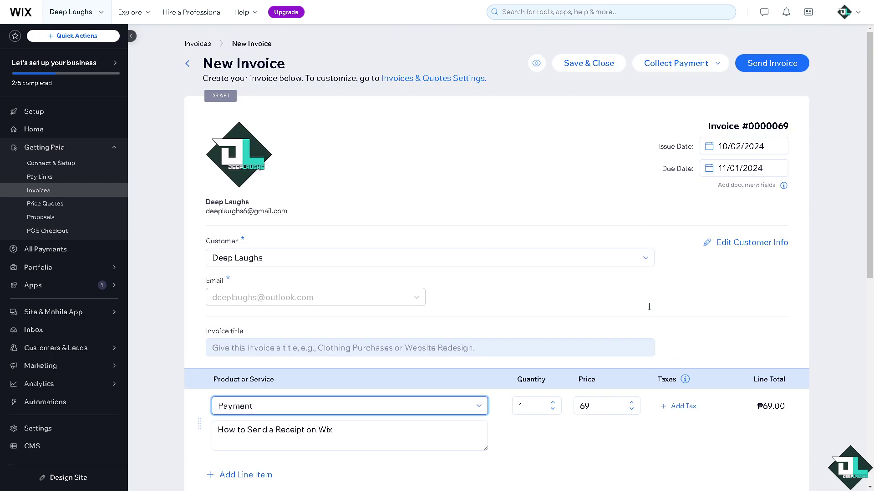
# Send invoice #0000069 for ₱69.00 and confirm the send
pyautogui.click(773, 67)
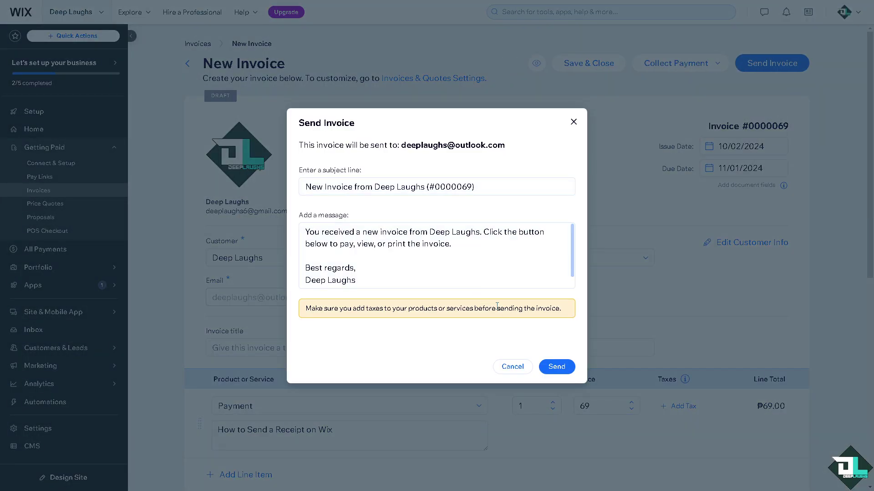
pyautogui.click(556, 366)
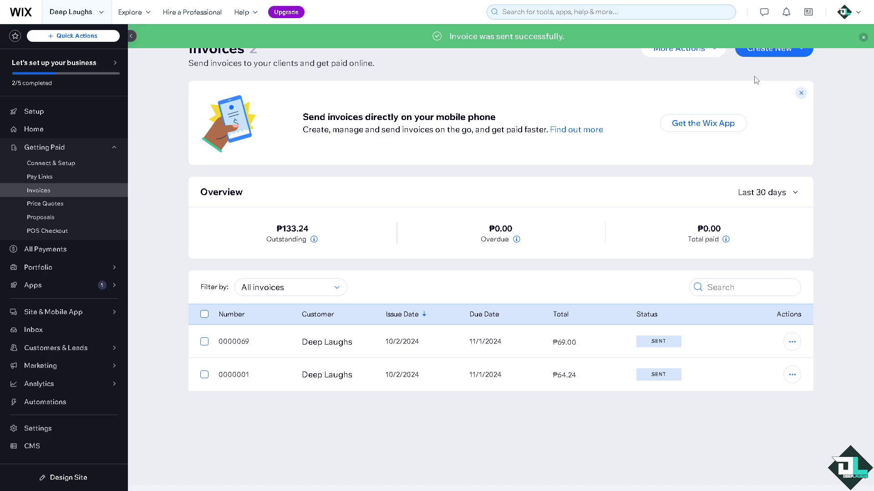
# Choose Accept payments from the Invoices page's More Actions menu
pyautogui.click(713, 50)
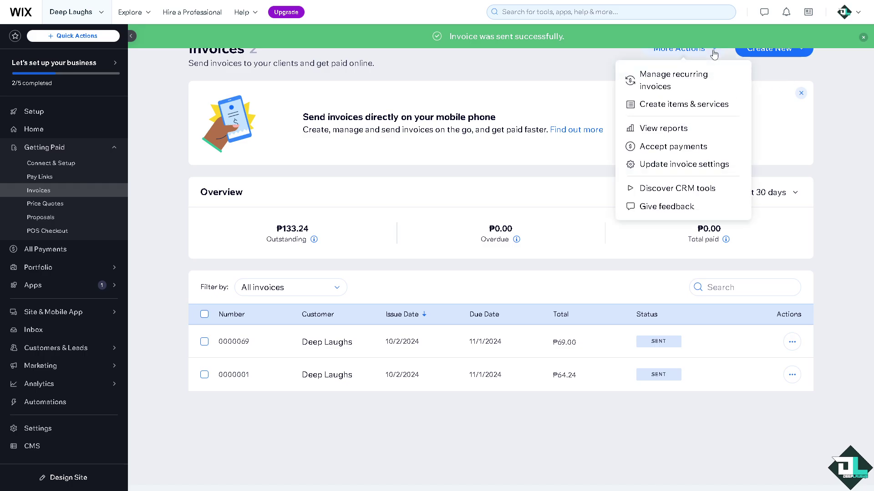
pyautogui.click(672, 147)
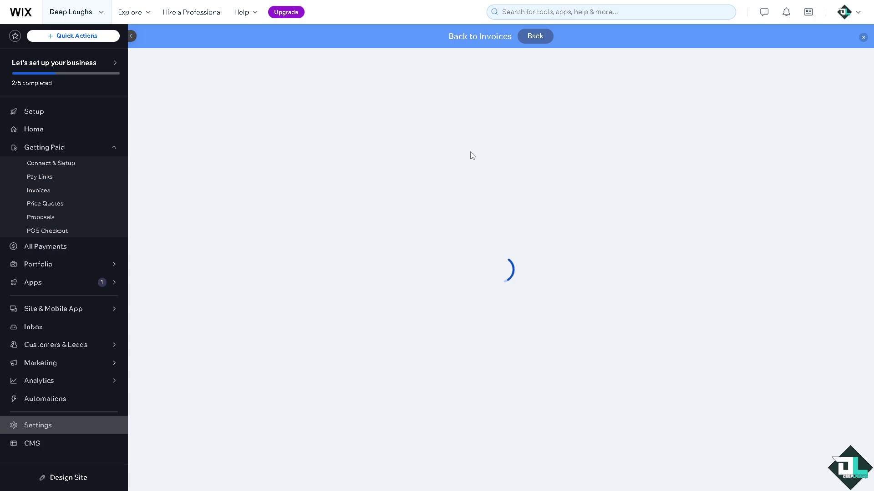